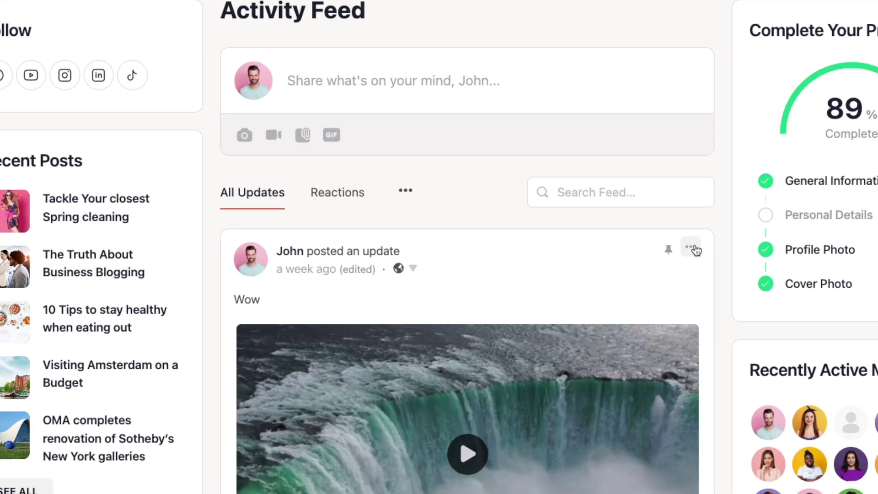
# Open BuddyBoss Activity Settings from the WordPress dashboard, with Close comments still unchecked.
pyautogui.click(609, 247)
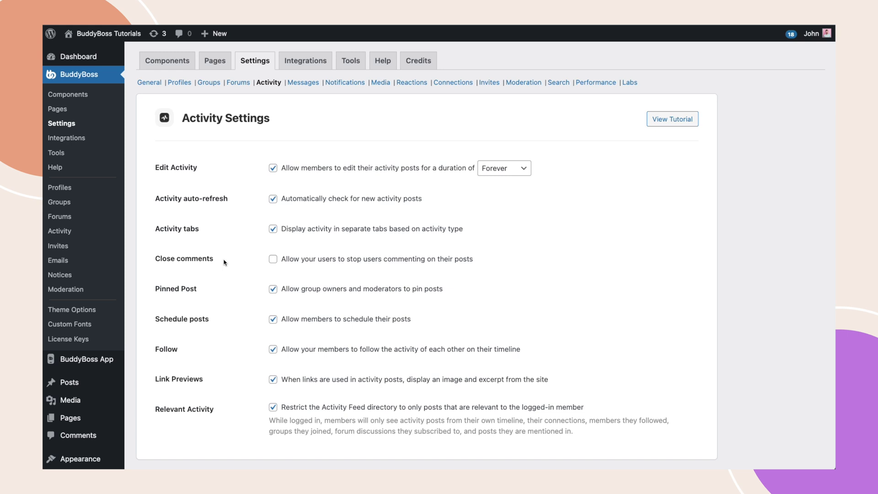
# Tick the Close comments checkbox allowing users to stop others commenting on their posts.
pyautogui.click(273, 260)
pyautogui.scroll(-10, 232, 324)
pyautogui.scroll(-3, 231, 339)
pyautogui.scroll(-2, 191, 410)
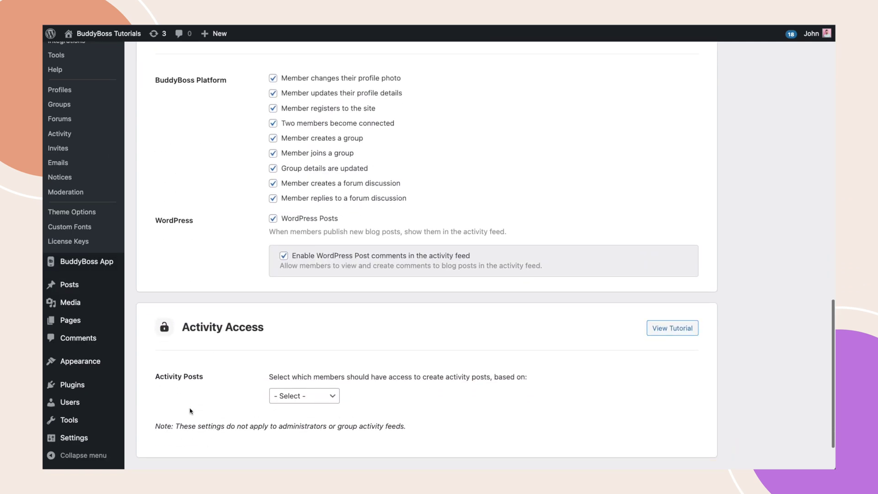
pyautogui.scroll(-2, 191, 410)
# Save the Activity Settings with Close comments enabled.
pyautogui.click(168, 418)
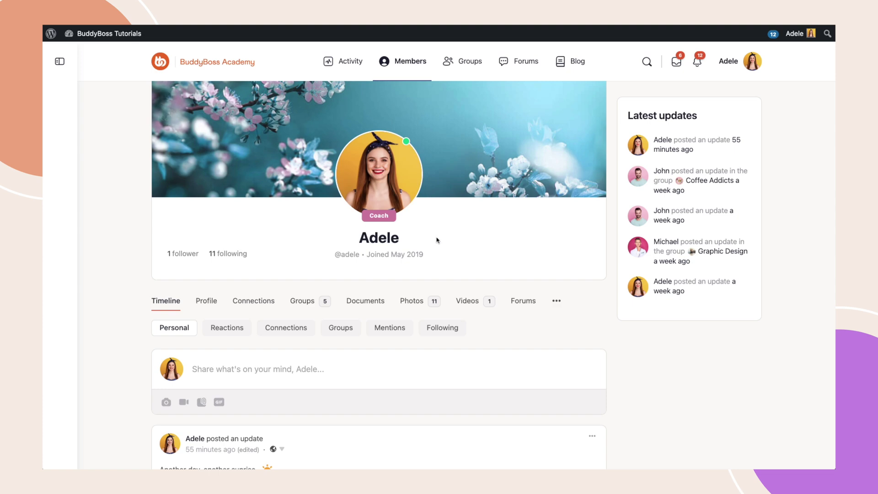
pyautogui.scroll(-1, 440, 302)
pyautogui.scroll(-2, 446, 319)
pyautogui.scroll(-2, 450, 320)
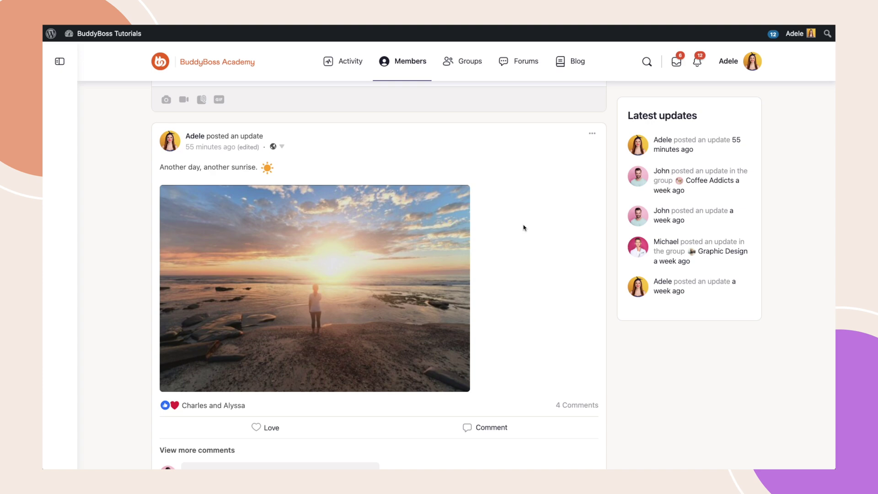
# Turn off commenting on Adele's sunrise photo post from its More Options menu.
pyautogui.click(590, 134)
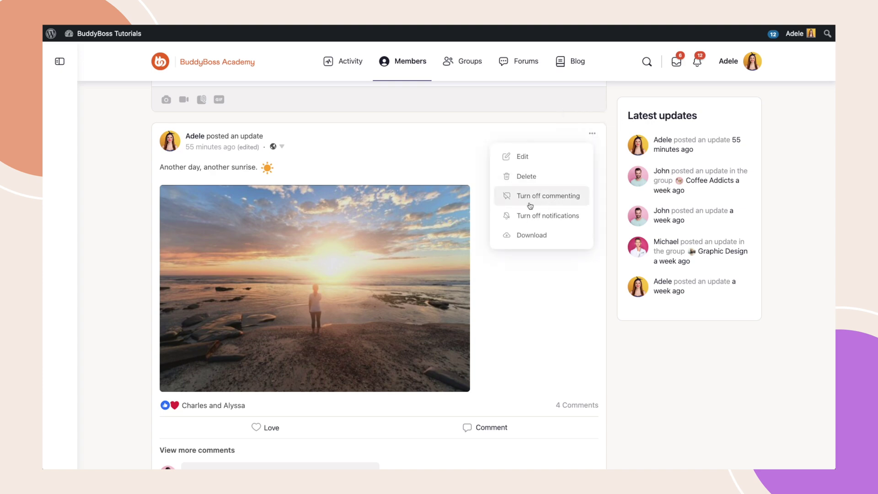
pyautogui.click(577, 204)
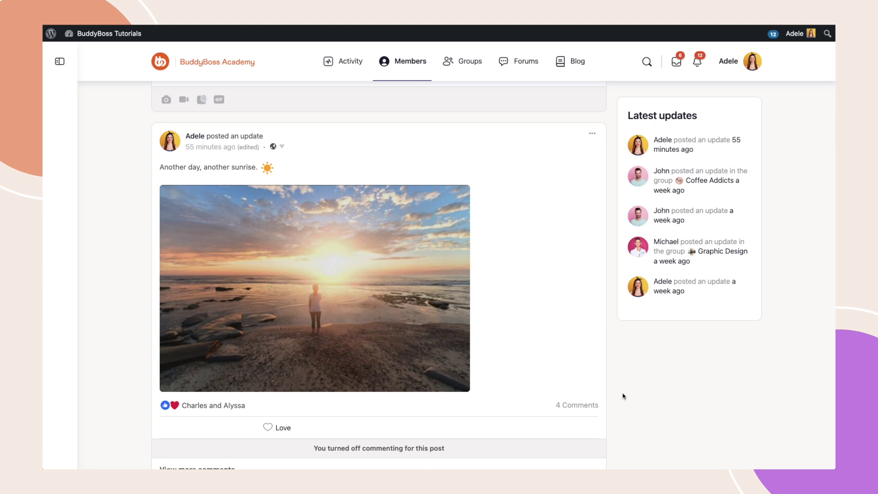
pyautogui.scroll(-1, 623, 395)
pyautogui.scroll(-2, 590, 384)
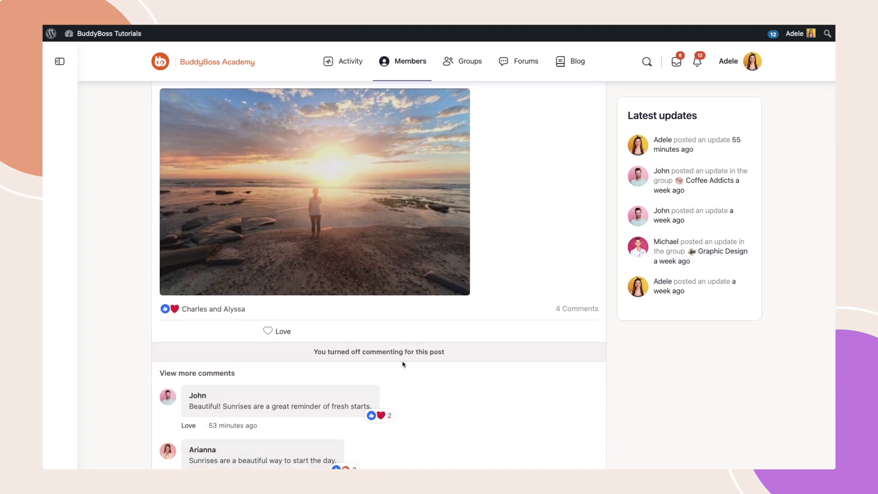
pyautogui.scroll(3, 553, 253)
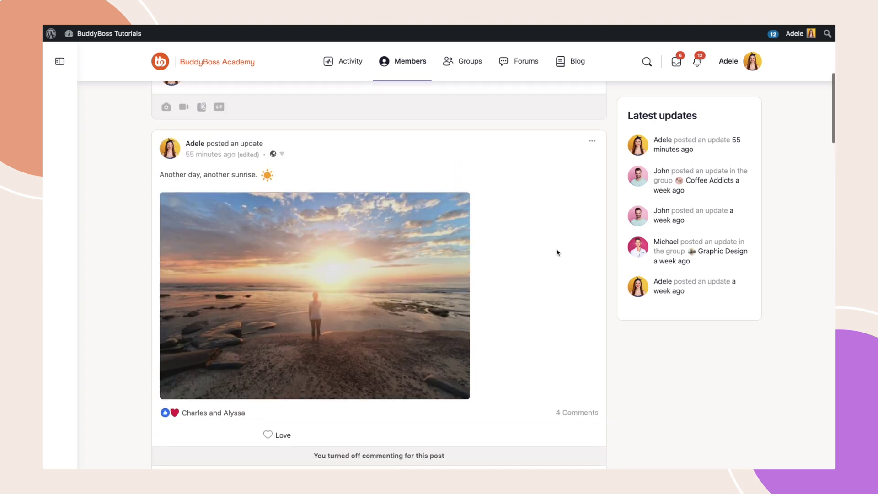
pyautogui.click(594, 141)
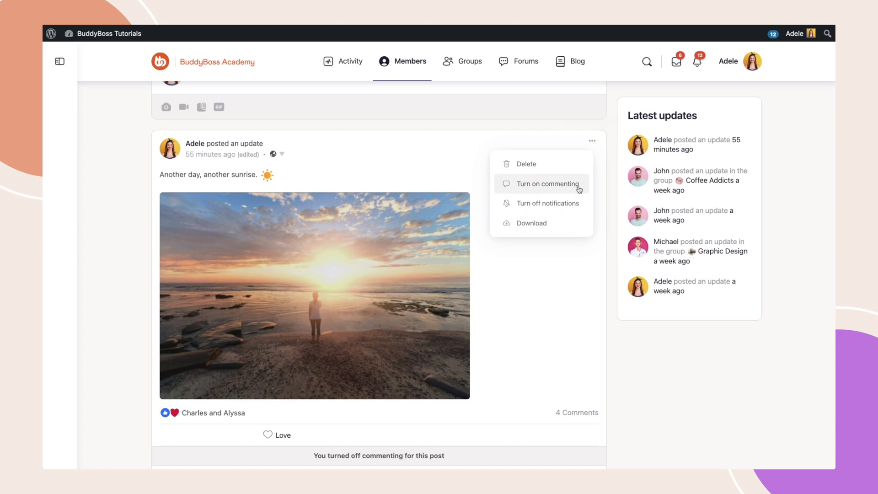
pyautogui.click(545, 285)
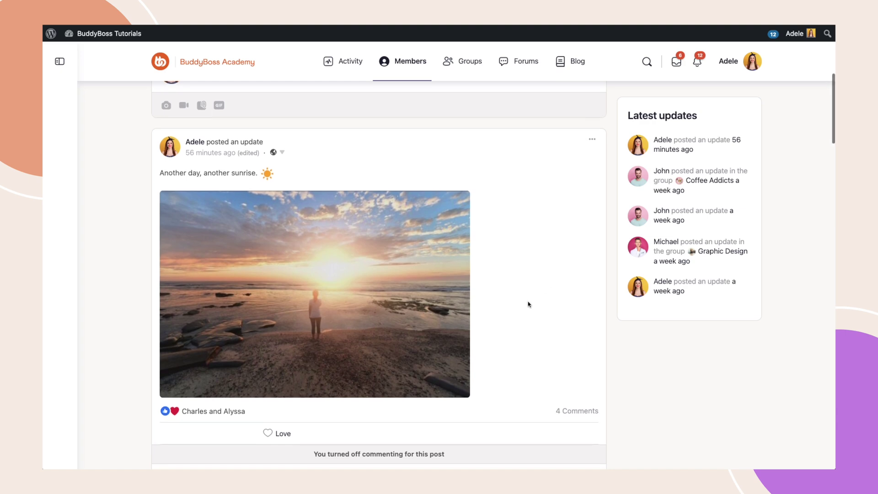
pyautogui.scroll(-2, 527, 304)
pyautogui.scroll(-2, 526, 304)
pyautogui.scroll(-2, 525, 306)
pyautogui.scroll(-3, 524, 306)
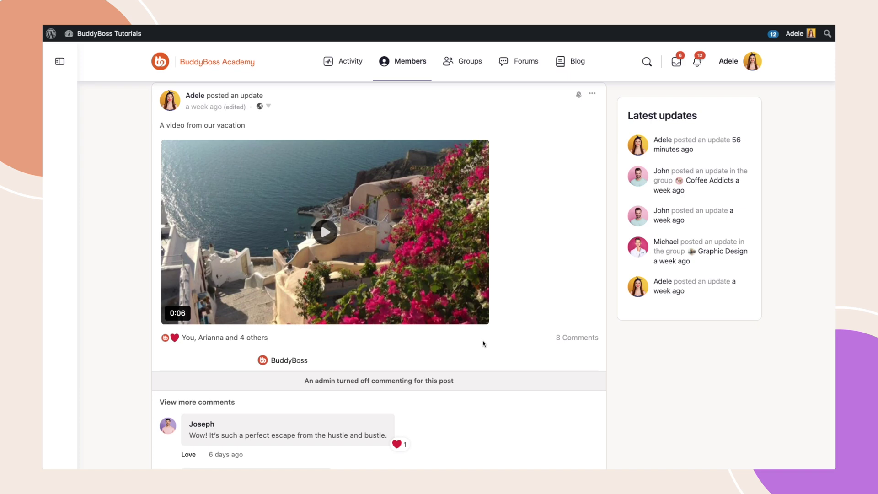
pyautogui.scroll(-1, 483, 343)
pyautogui.scroll(-3, 484, 344)
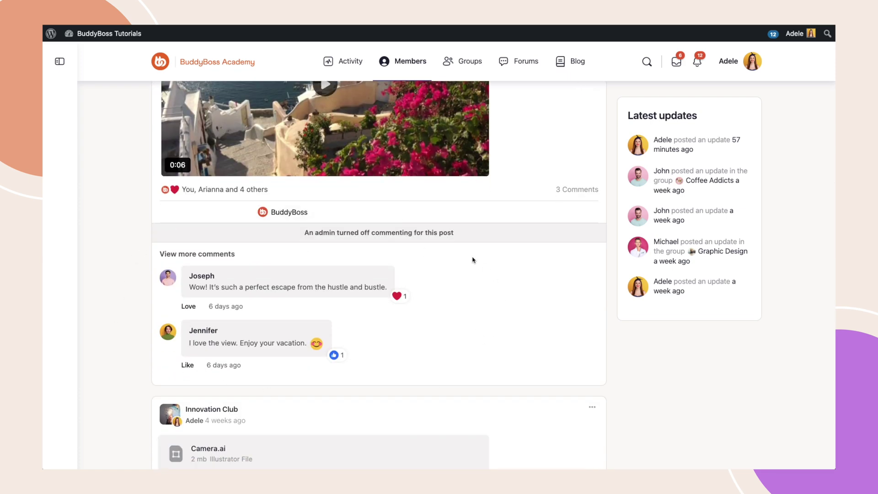
pyautogui.click(575, 194)
pyautogui.scroll(-1, 481, 274)
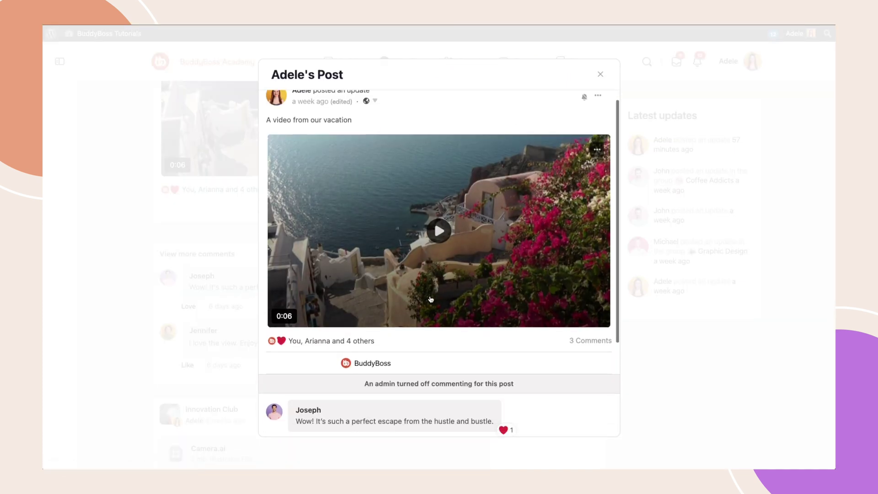
pyautogui.scroll(-3, 435, 309)
pyautogui.scroll(3, 433, 314)
pyautogui.scroll(1, 434, 314)
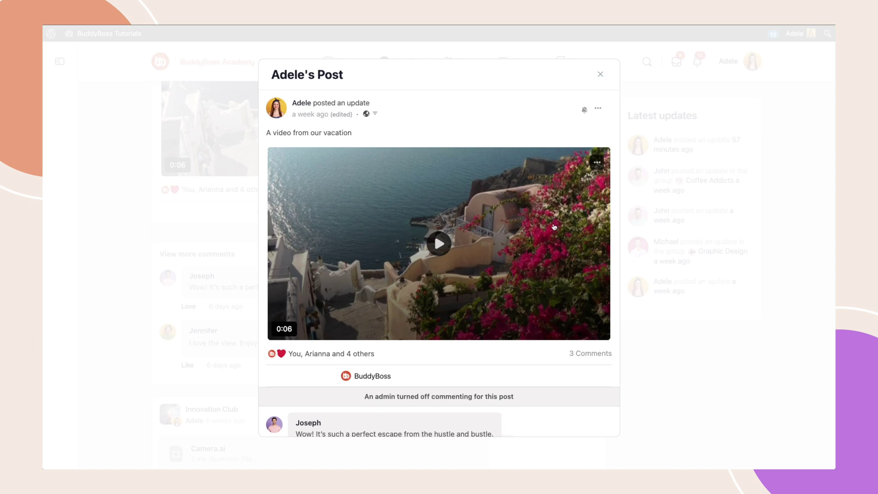
pyautogui.click(602, 76)
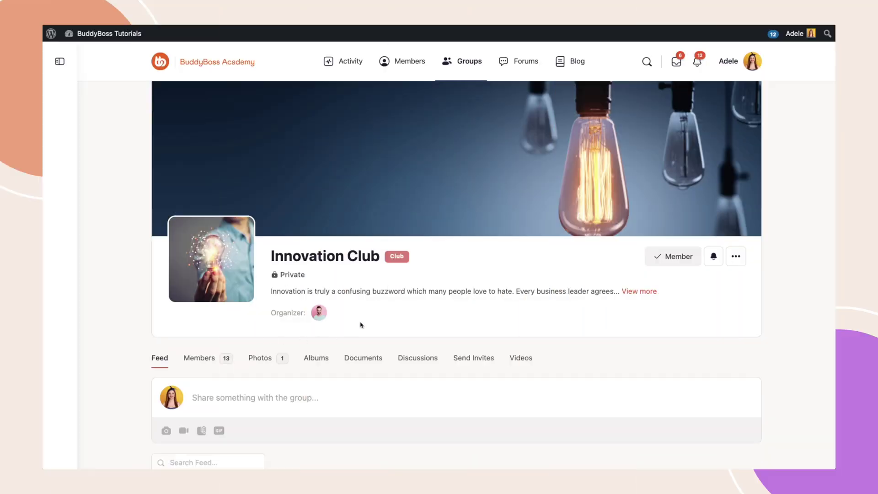
pyautogui.scroll(-3, 360, 324)
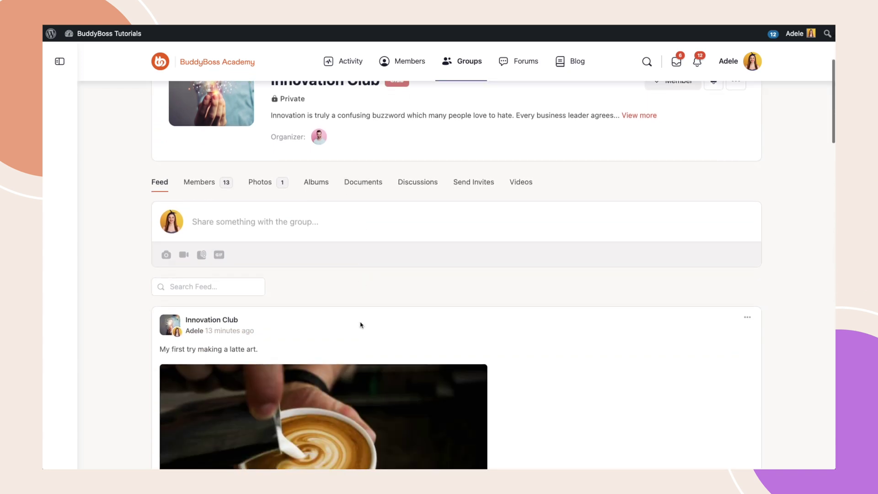
pyautogui.scroll(-2, 360, 325)
pyautogui.scroll(-2, 360, 324)
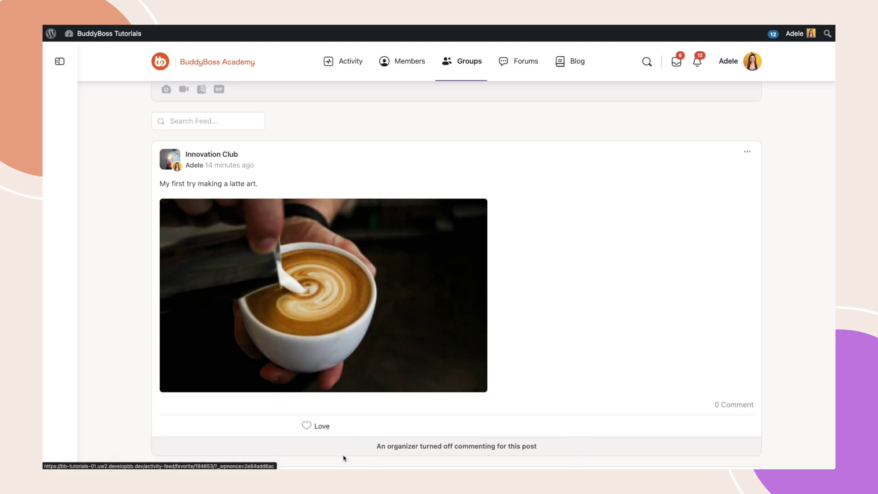
# Inspect the options menu of the Innovation Club latte-art post, then close it.
pyautogui.click(751, 151)
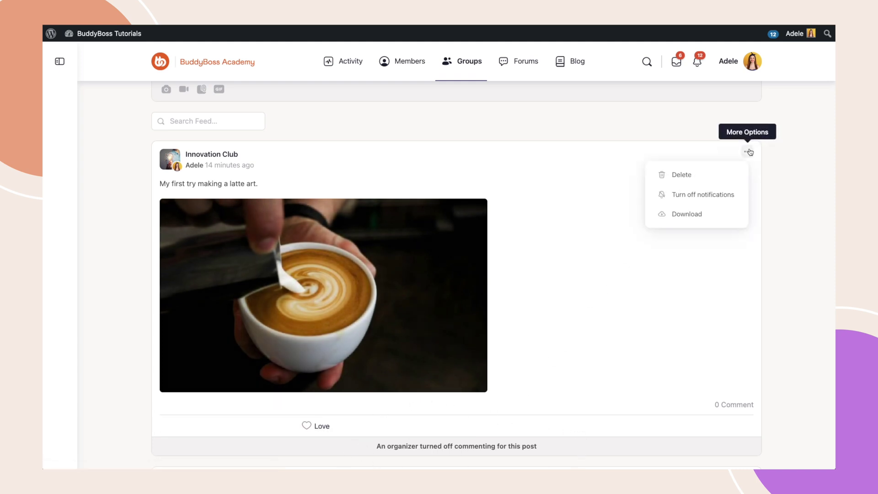
pyautogui.click(673, 143)
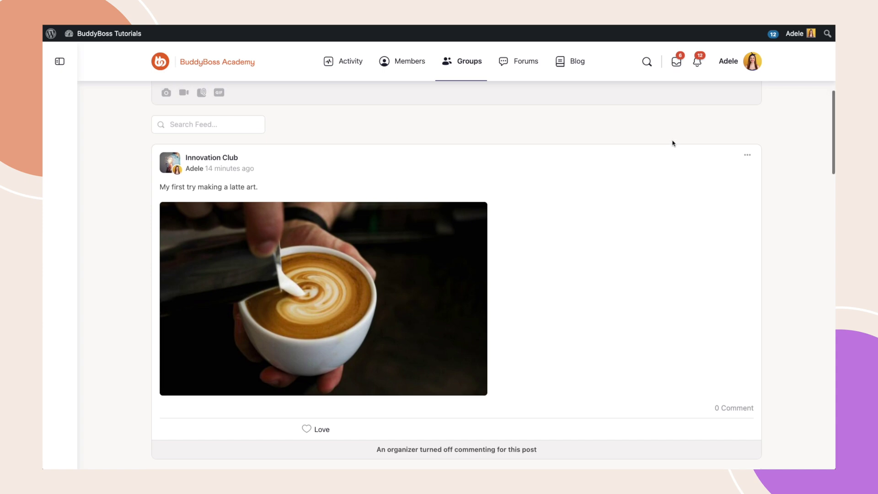
pyautogui.scroll(2, 673, 143)
pyautogui.scroll(3, 673, 143)
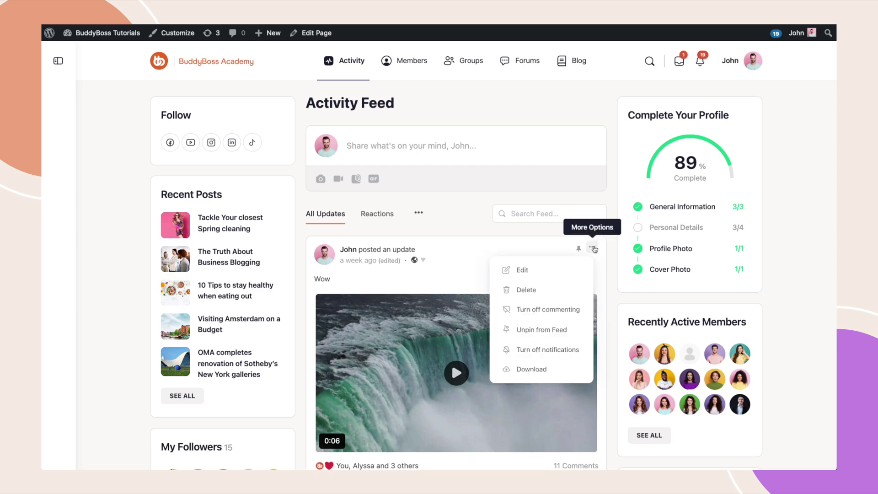
# Turn off commenting on John's waterfall video post in the Activity Feed.
pyautogui.click(567, 310)
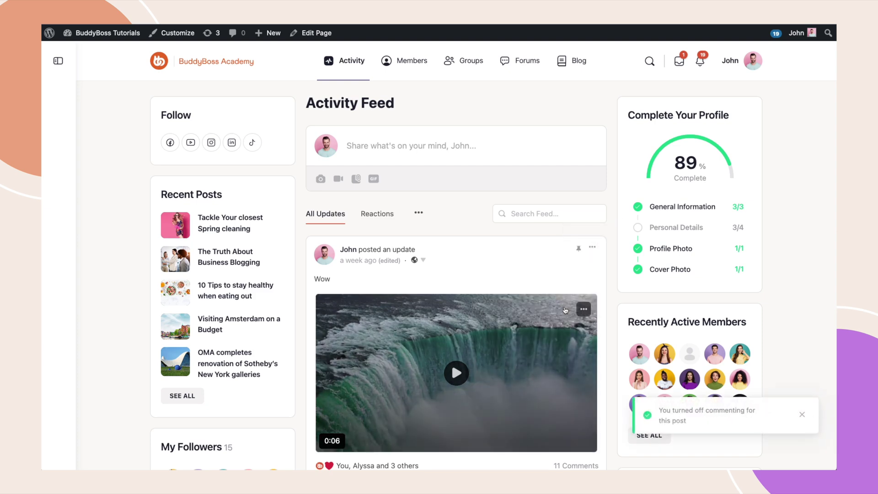